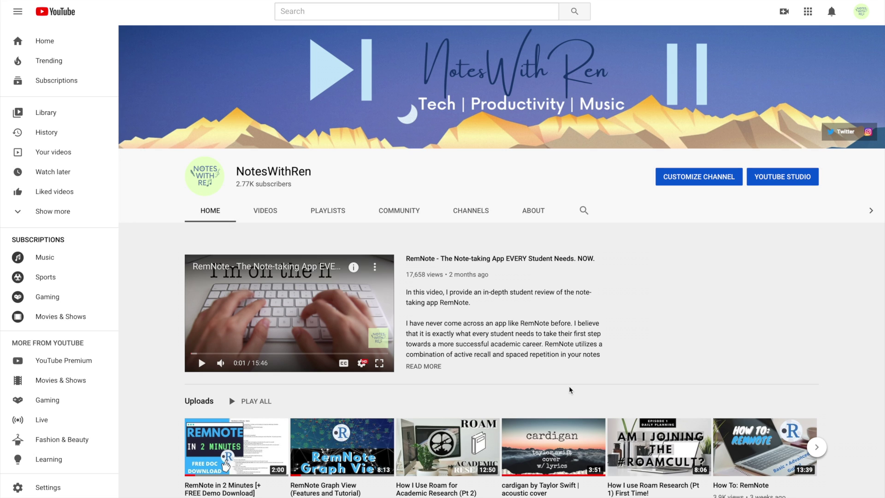
# - Scroll the channel's Community posts down to the app poll showing RemNote 49% and Obsidian 30%
pyautogui.scroll(-3, 570, 391)
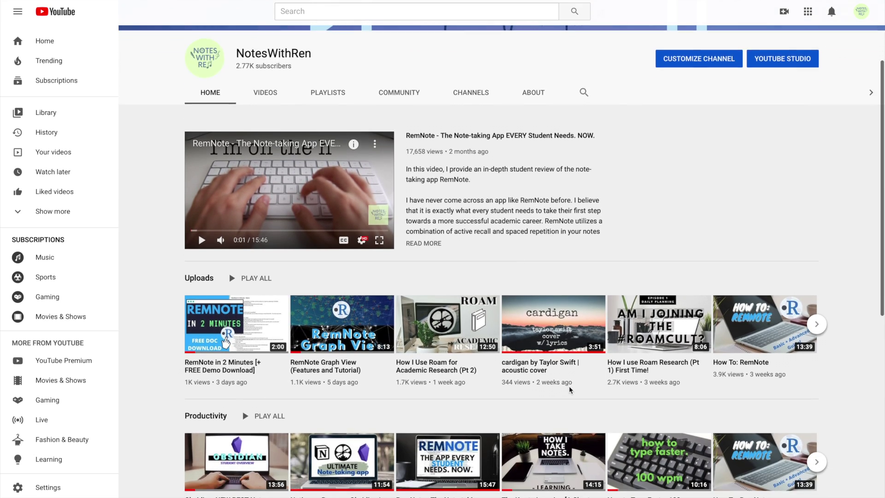
pyautogui.scroll(-2, 570, 390)
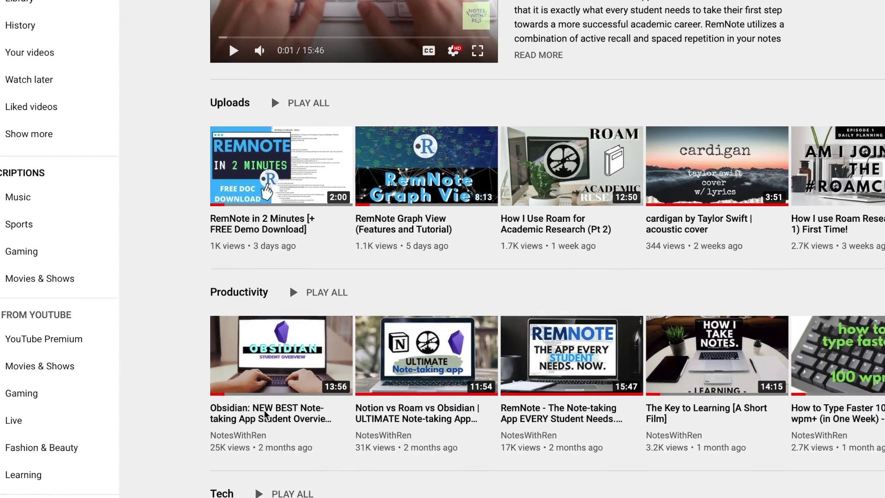
pyautogui.moveTo(265, 414)
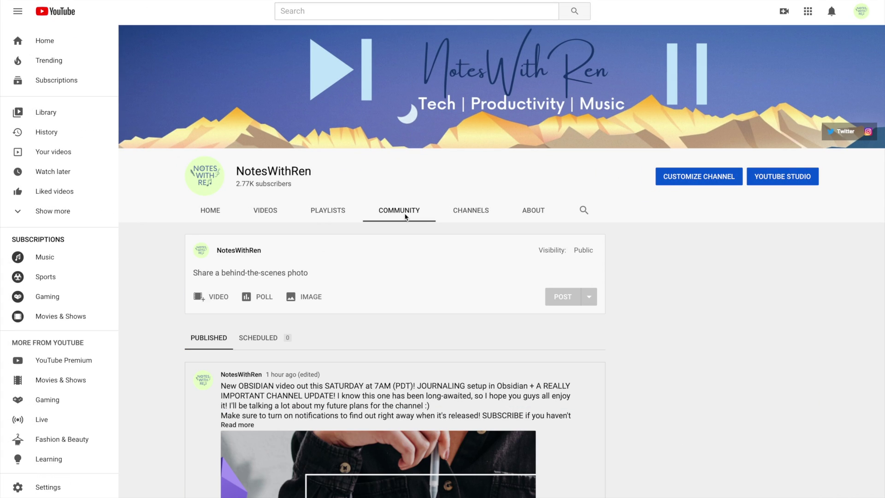
pyautogui.scroll(-4, 372, 291)
pyautogui.scroll(-13, 372, 292)
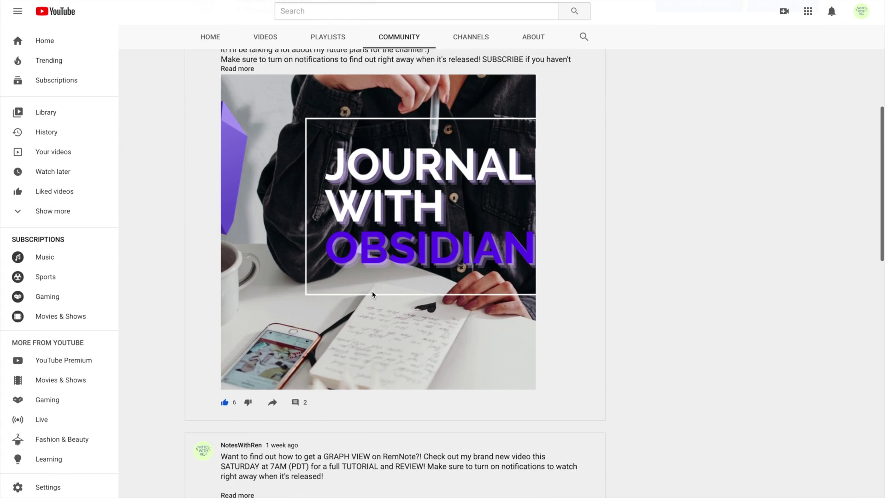
pyautogui.scroll(-6, 372, 292)
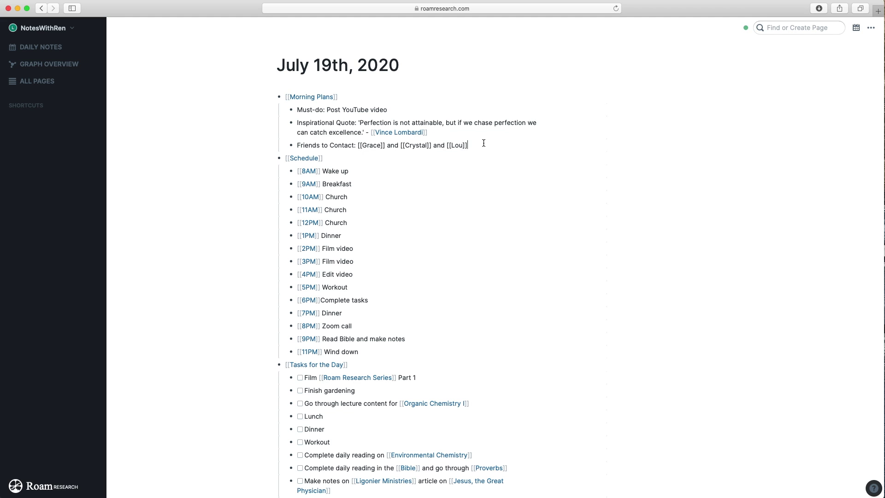
# - Finish the Friends block so its links render, then scroll through the July 19th, 2020 Roam page
pyautogui.click(470, 175)
pyautogui.scroll(-3, 451, 236)
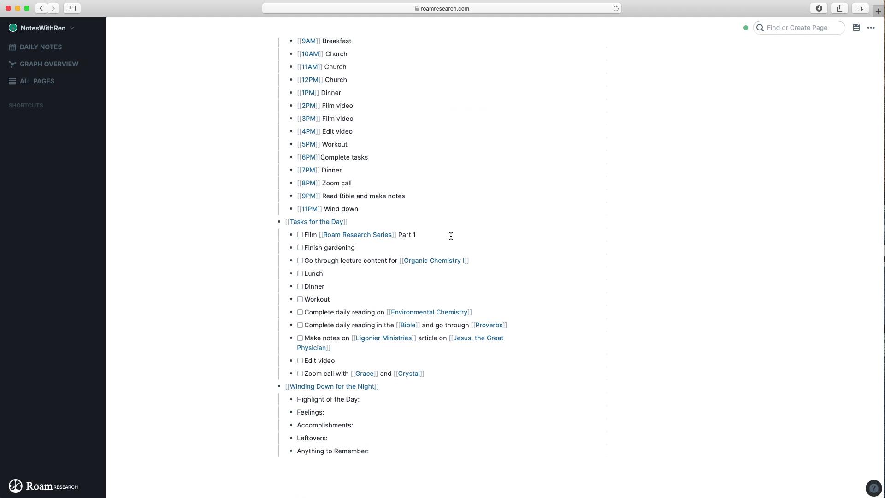
pyautogui.scroll(-1, 451, 237)
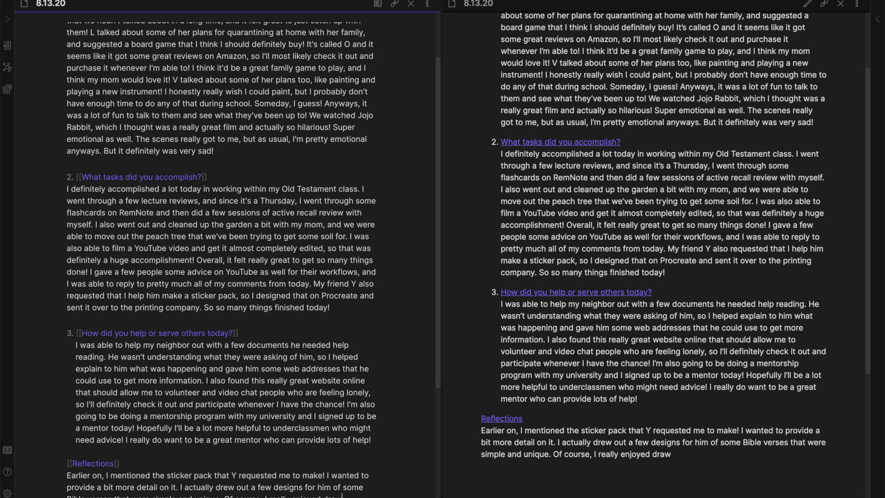
# - Finish the Reflections sentence about making more designs and add a 'Signing off,' line
pyautogui.write('d love to make some more! I really hope they turn out well!')
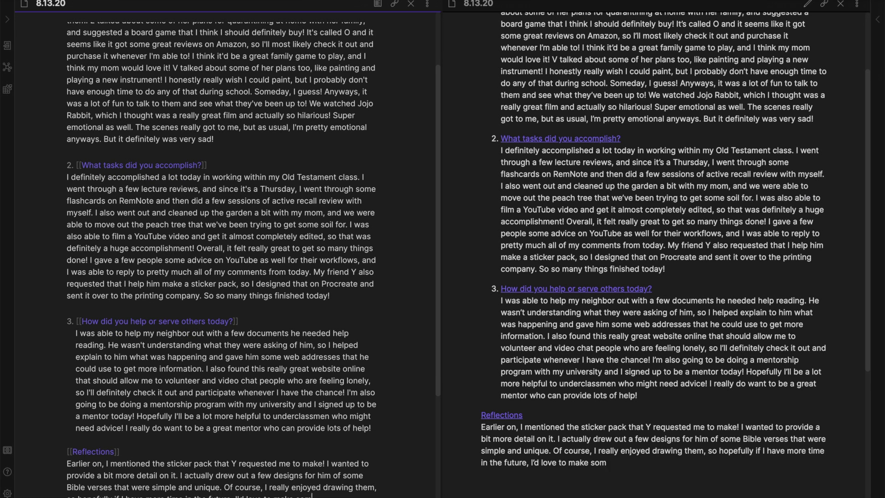
pyautogui.press('Return')
pyautogui.write('Signing off,')
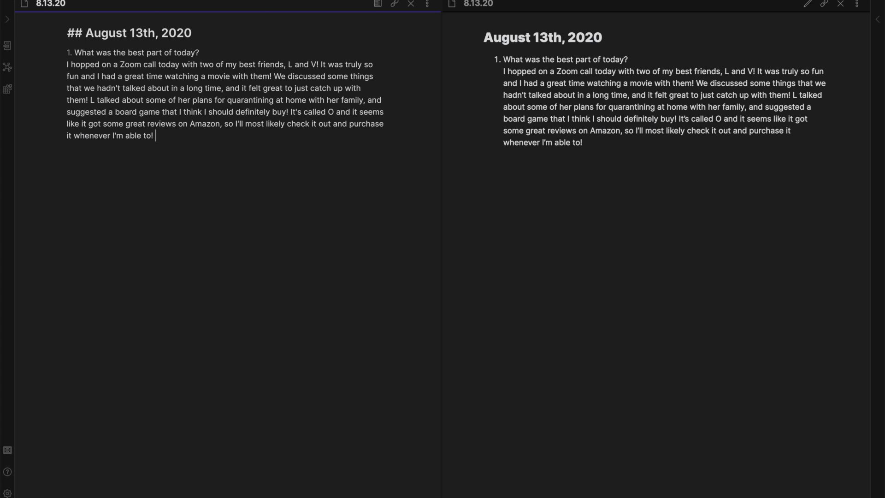
# - Finish the Zoom-call answer and wrap the first prompt in [[ ]] to make it a link
pyautogui.write("y wish I could paint, but I probably don't have enough time to do any of that during school. Someday, I guess! Anyways, it was a lot of fun to ta")
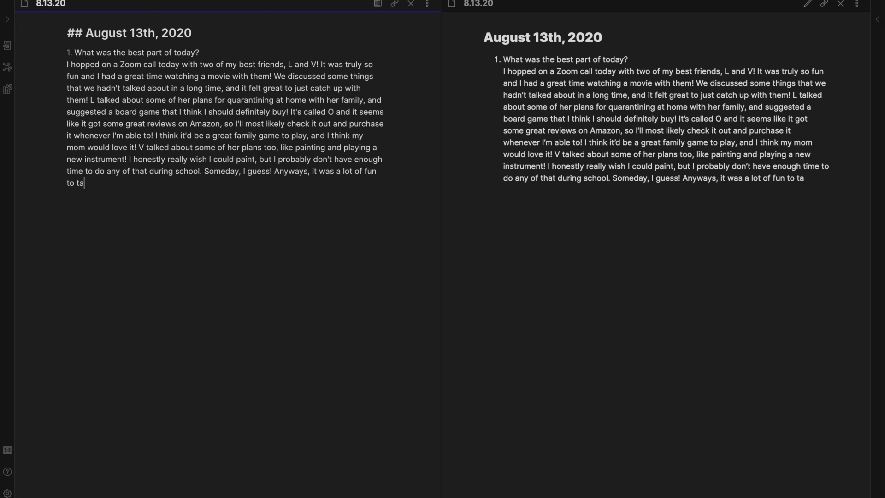
pyautogui.write("lk to them and see what they've been up to! We watched Jojo Rabbit, which I thought was a really great film and actually so hilarious! Super emotional as well. The scenes really got to me, but as usual, I'm pretty emotional anyways. But it definitely was very sad!")
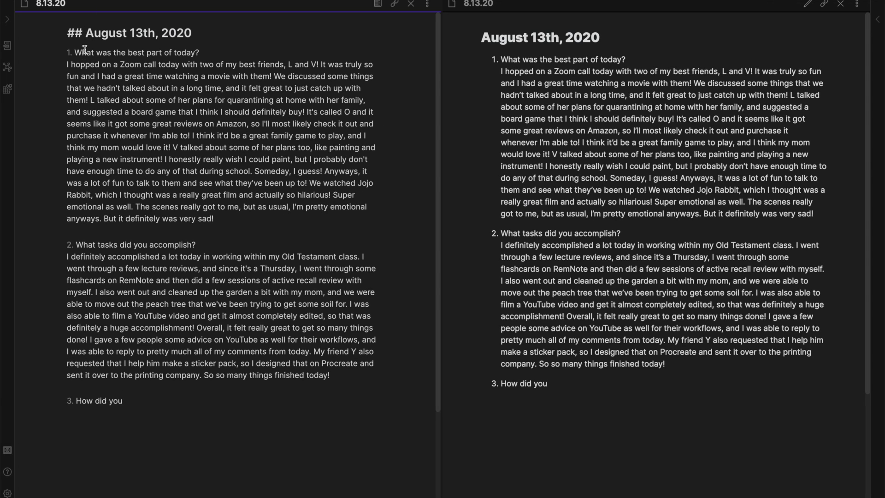
pyautogui.click(76, 52)
pyautogui.write('[[')
pyautogui.click(223, 46)
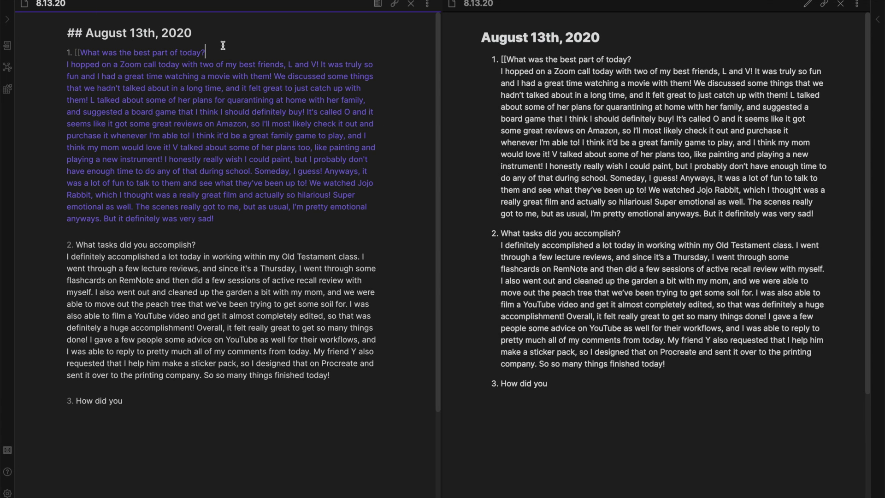
pyautogui.write(']]')
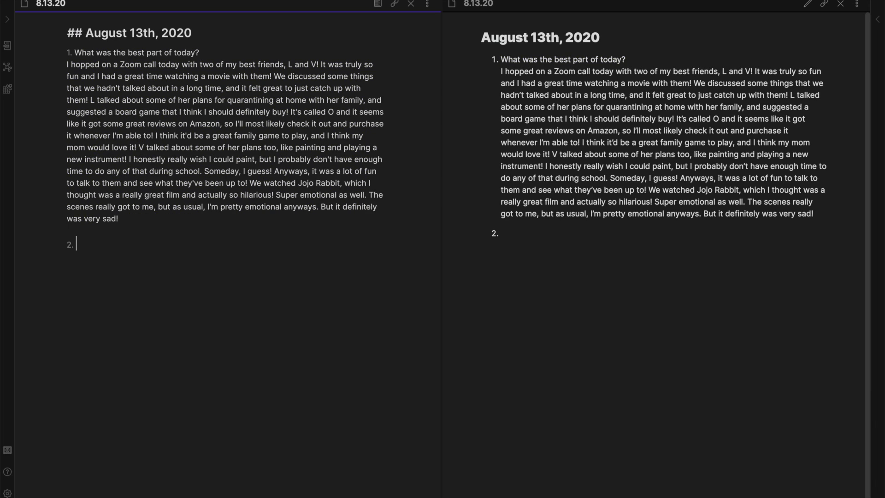
# - Add the prompt 'What tasks did you accomplish?' and answer it with the Old Testament and RemNote work
pyautogui.write('What tasks did you accomplish?')
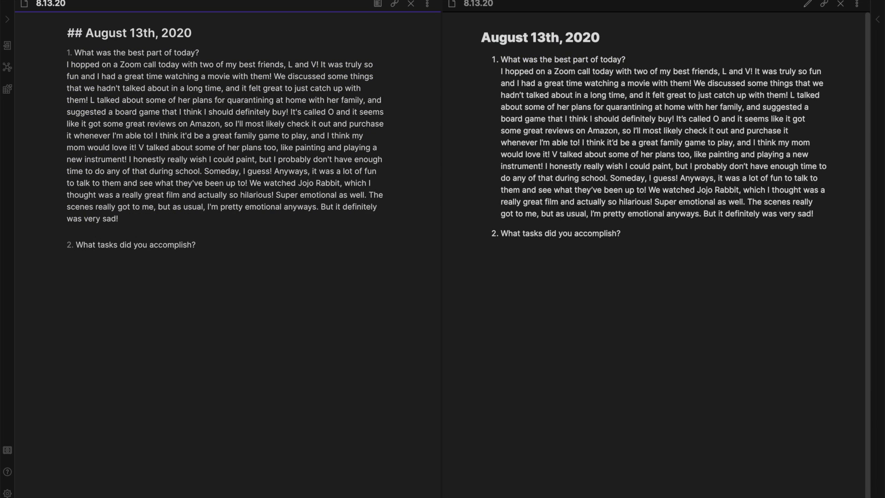
pyautogui.press('Return')
pyautogui.write('I definitely accomplished a lot today in working wit')
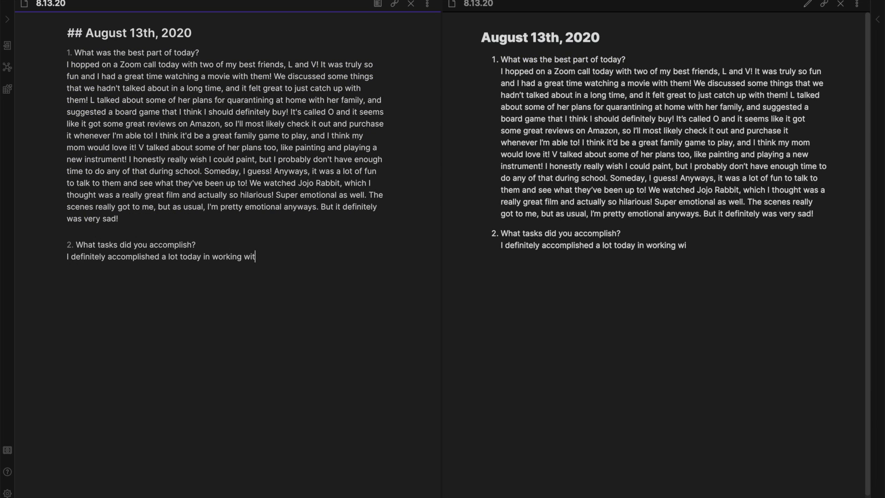
pyautogui.write('hin my Old Testament class. I went through a few lecture reviews')
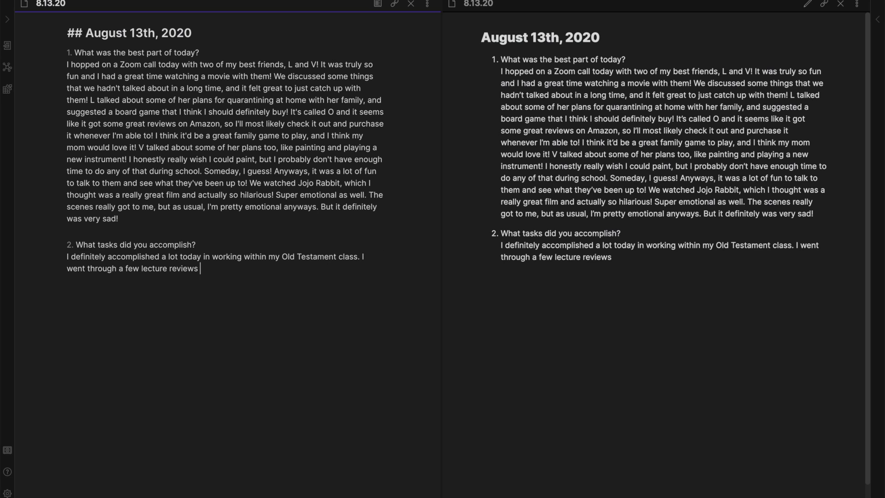
pyautogui.press('BackSpace')
pyautogui.write(", and since it's a Thursday, I went through some flash")
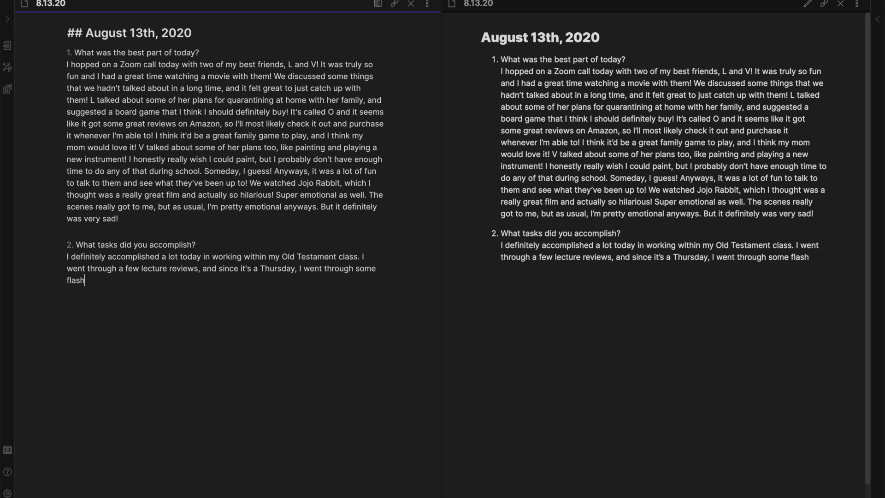
pyautogui.write('cards on RemNote and then did a few sessions of active recall review with myself.')
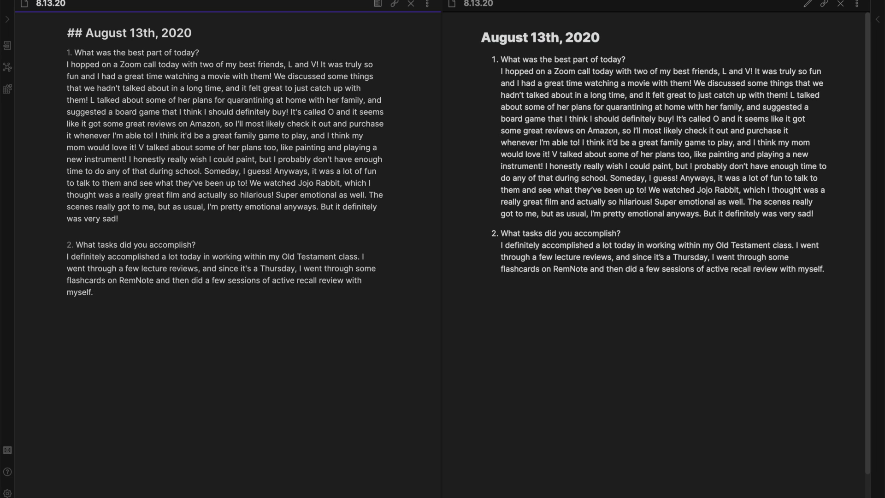
pyautogui.write(' I also went out and cleaned up the garden a bit with my mom, and we were able to mov')
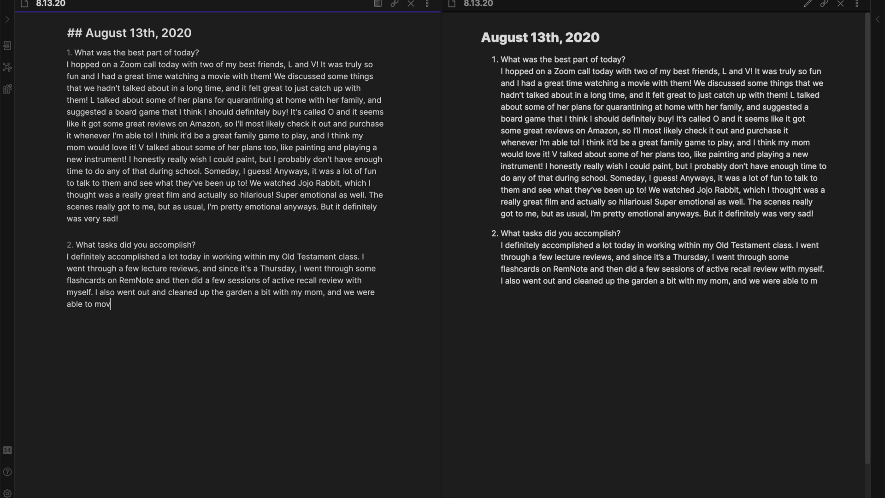
pyautogui.write("e out the peach tree that we've been trying to get some soil for.")
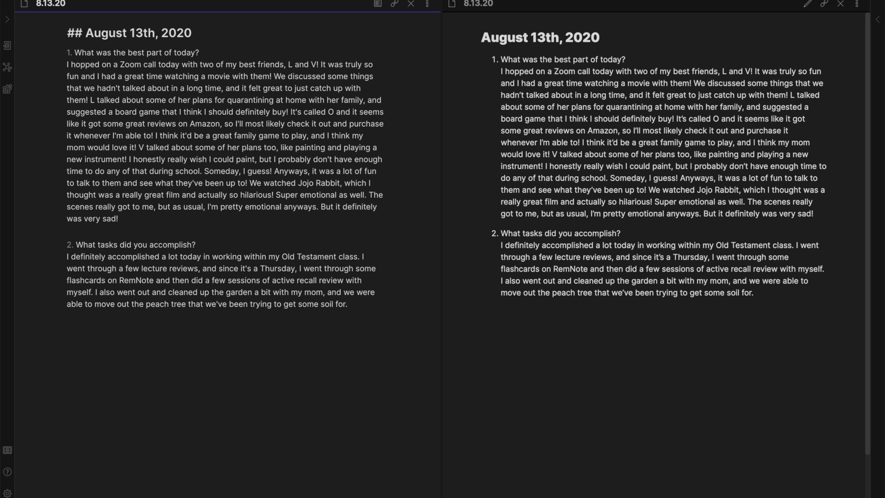
pyautogui.write(' I was also able to film a YouTube video and g')
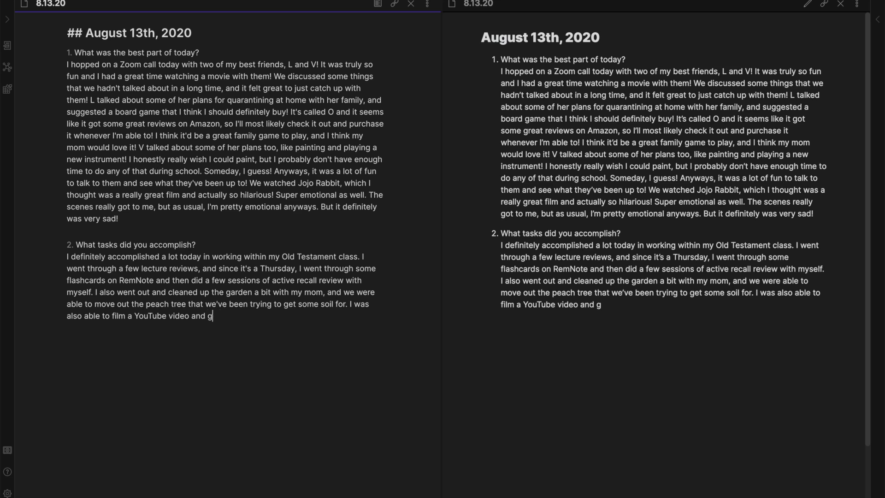
pyautogui.write('et it almost completely edited, so that was definitely a huge accomplishment! Overall, it ')
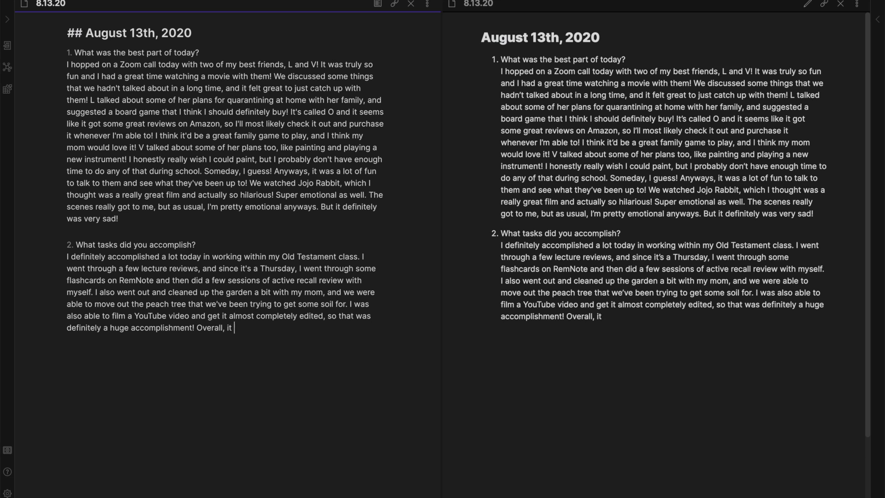
pyautogui.write('felt really great to get so many things done! I gave a few people')
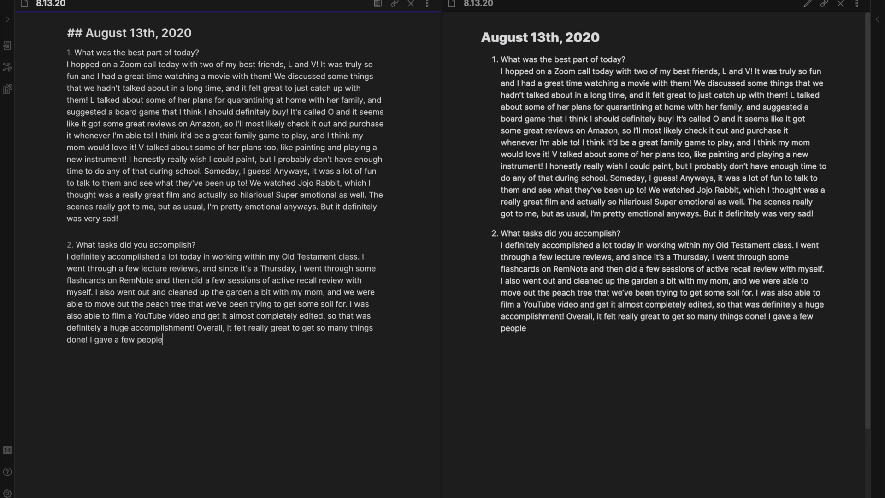
pyautogui.write(' some advice on YouTube as well for their workflows, and I was able to reply t')
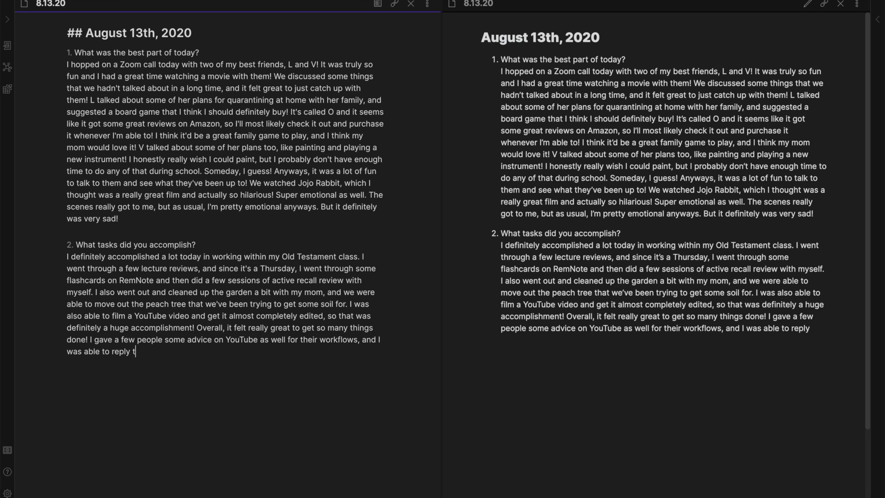
pyautogui.write('o pretty much all of my comments from today. My friend Y also requested that I ')
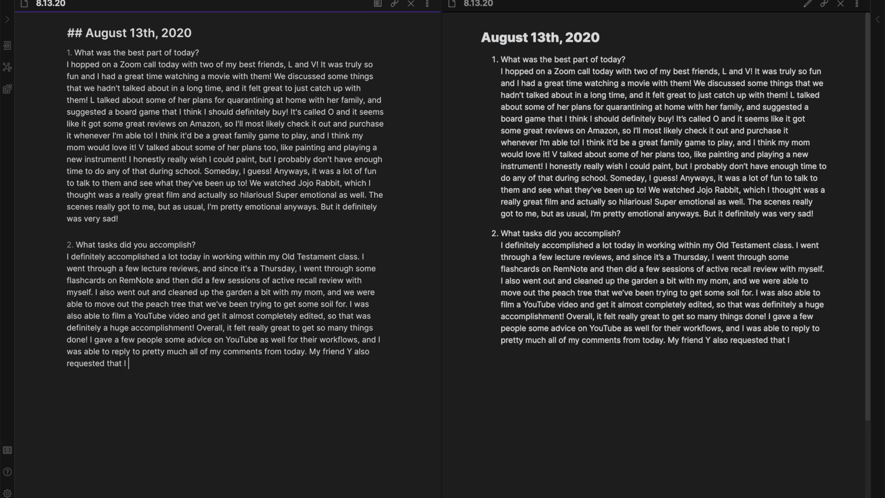
pyautogui.write('help him make a sticker pack, so I designed that on Procreate and sent it over to the printing company. ')
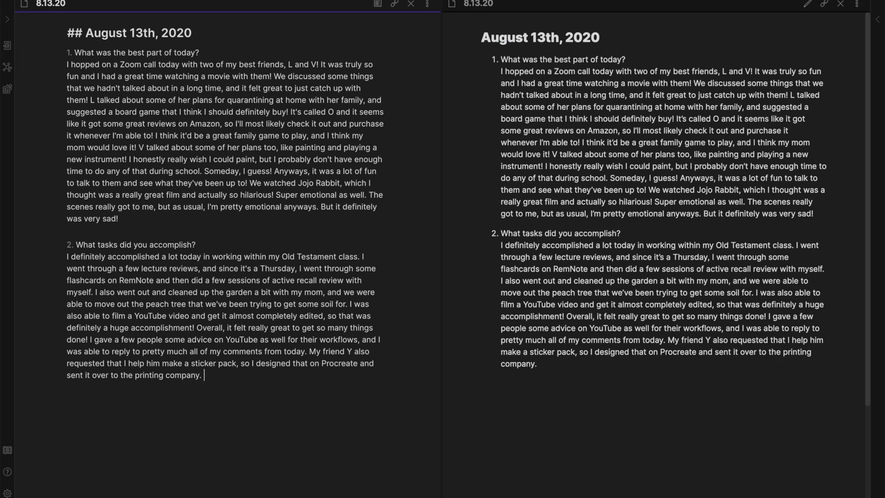
pyautogui.write('So so many things finished today!')
pyautogui.press('Return')
pyautogui.press('Return')
# - Start item 3. and turn the first two prompt questions into [[ ]] links
pyautogui.write('3. How did you')
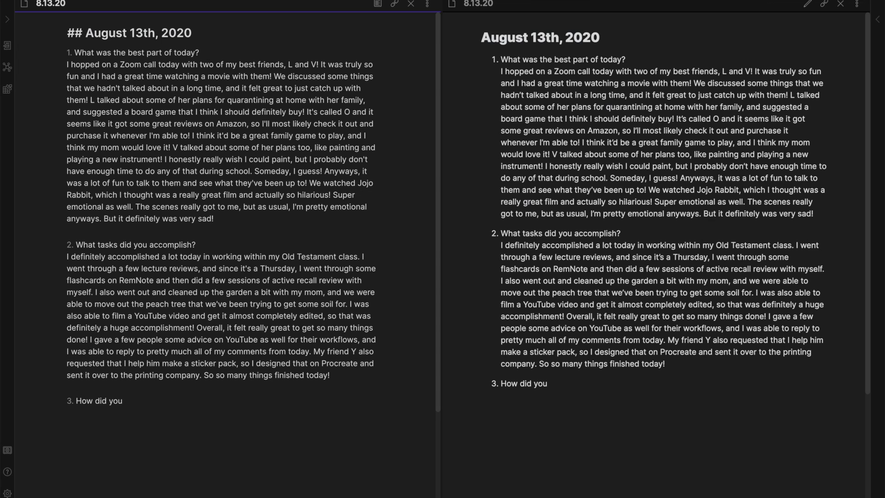
pyautogui.hotkey('shift', 'End')
pyautogui.write('[[')
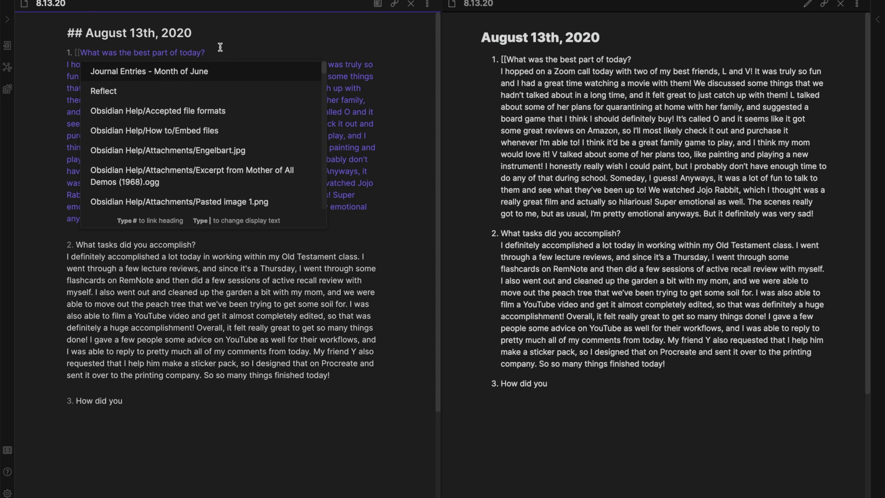
pyautogui.press('Escape')
pyautogui.press('End')
pyautogui.hotkey('shift', 'End')
pyautogui.write('[[')
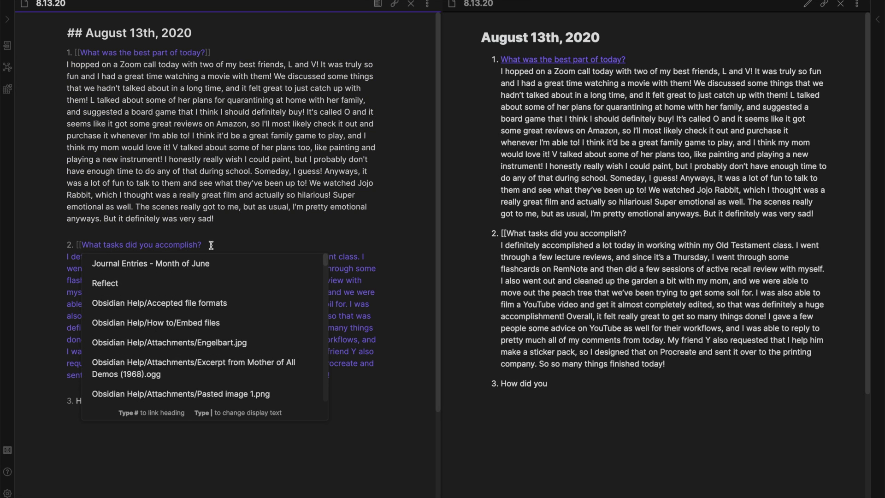
pyautogui.press('Escape')
# - Make the third prompt '[[How did you help or serve others today?]]' and answer it about a neighbour's documents and mentoring
pyautogui.click(148, 401)
pyautogui.press('Home')
pyautogui.write('[[')
pyautogui.press('End')
pyautogui.write('help or serve others today?]]')
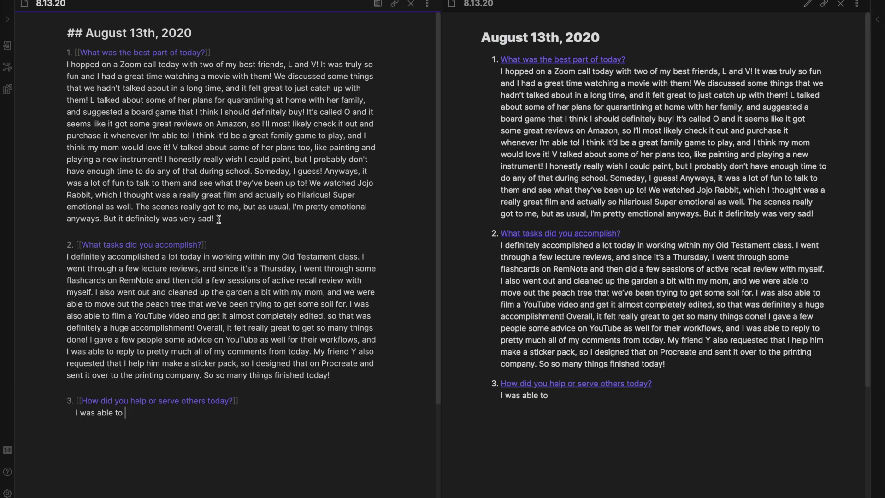
pyautogui.write('elp my neighbor out with ')
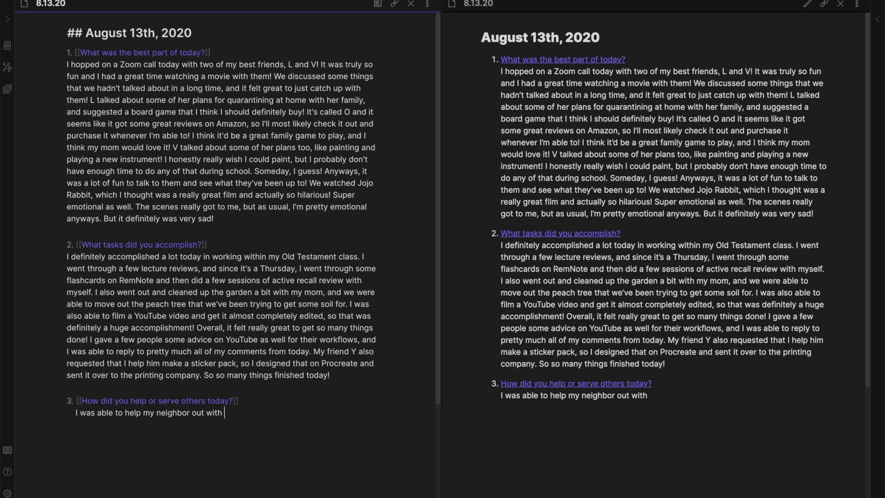
pyautogui.write("a few documents he needed help reading. He wasn't under")
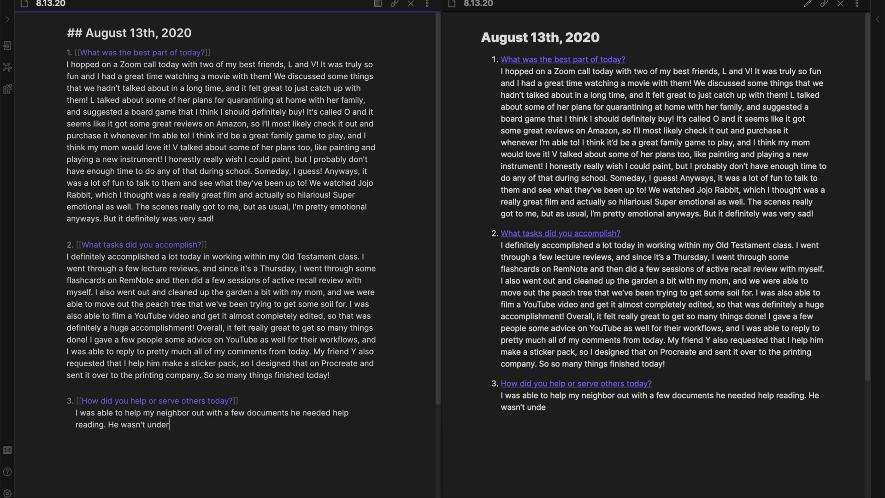
pyautogui.write('standing what the y were asking of him, so I helped explain to him what was happening an')
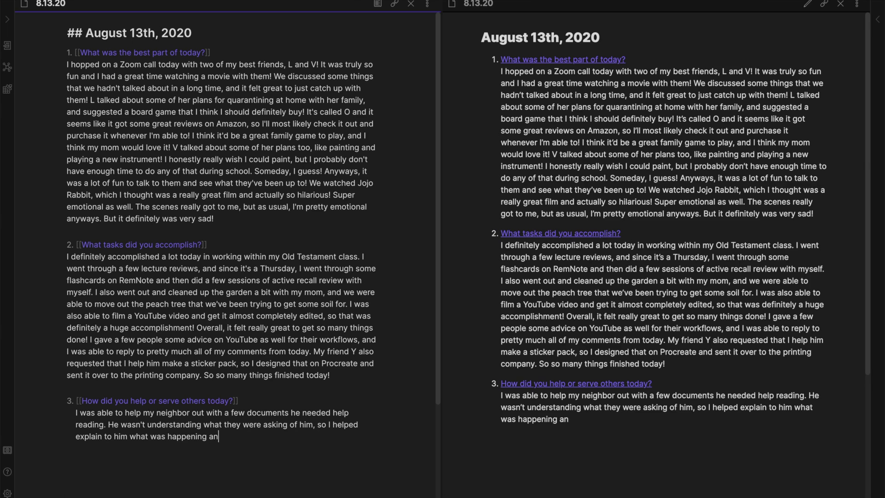
pyautogui.write('d gave him some web addresses that he c')
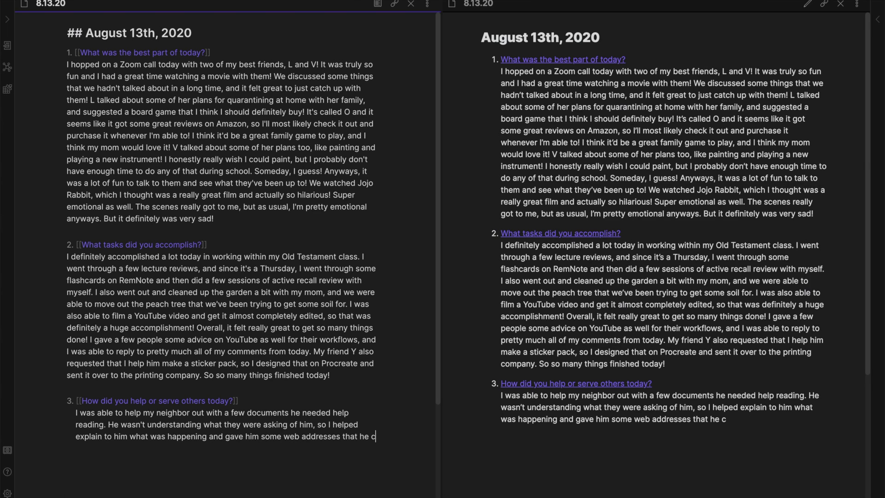
pyautogui.write('ould use to get more information. I also found this really great website online that')
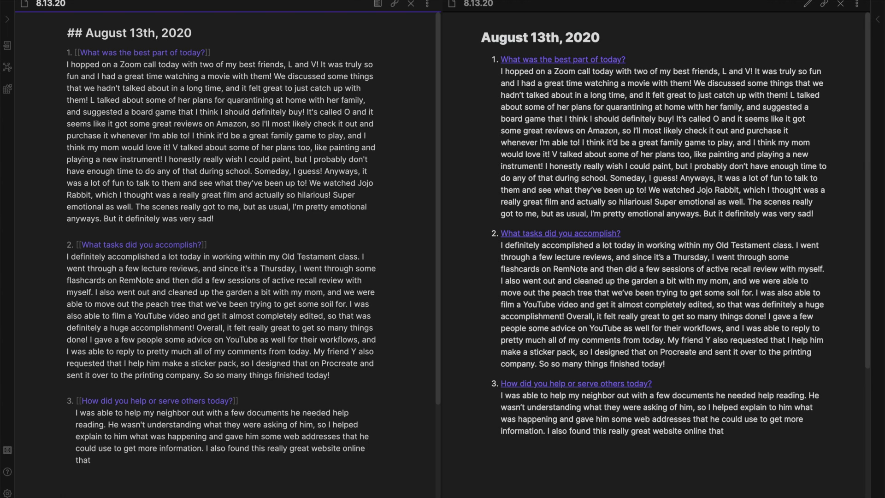
pyautogui.write(' should allow me to volunteer and video chat people who')
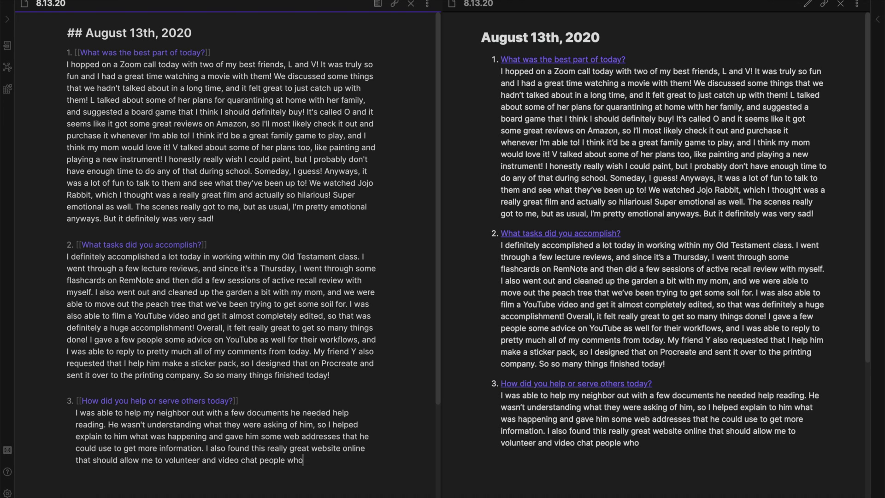
pyautogui.write(" are feeling lonely, so I'll definitely check it out and participate whenever I have the chance! ")
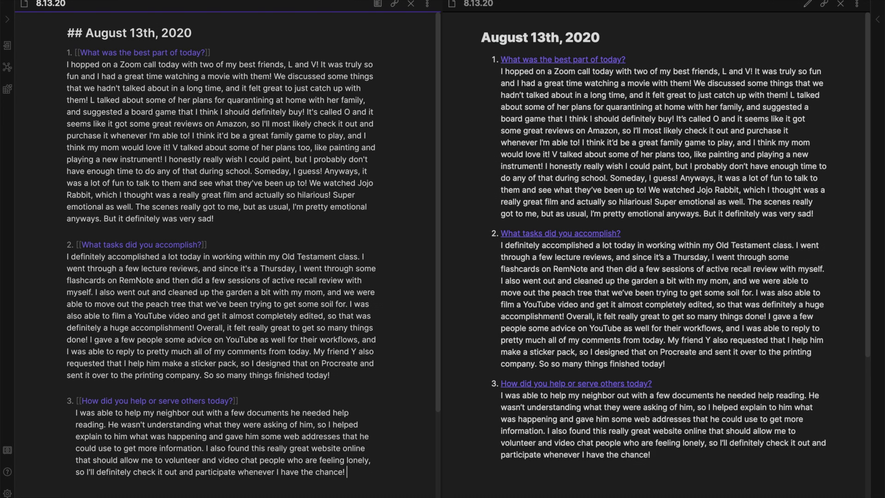
pyautogui.write("I'm also going to be doing a mentorship program with my university and I signed up")
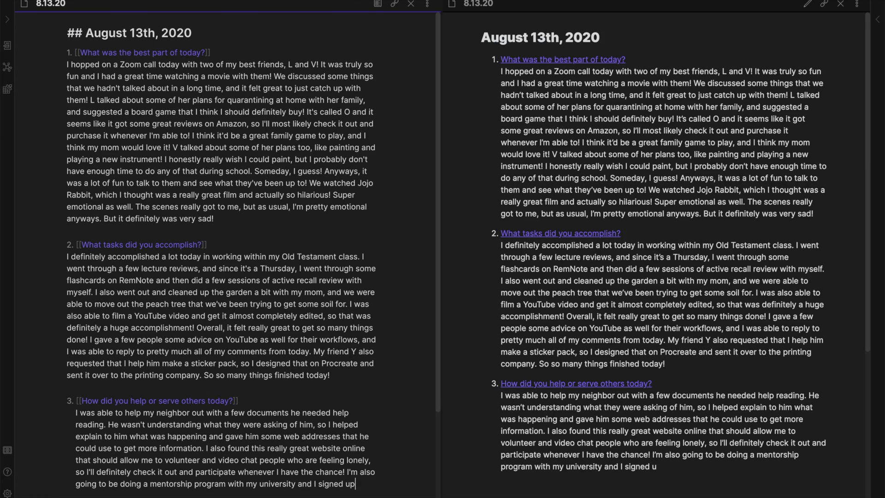
pyautogui.write(" to be a mentor today! Hopefully I'll be a lot more helpful to underclassmen")
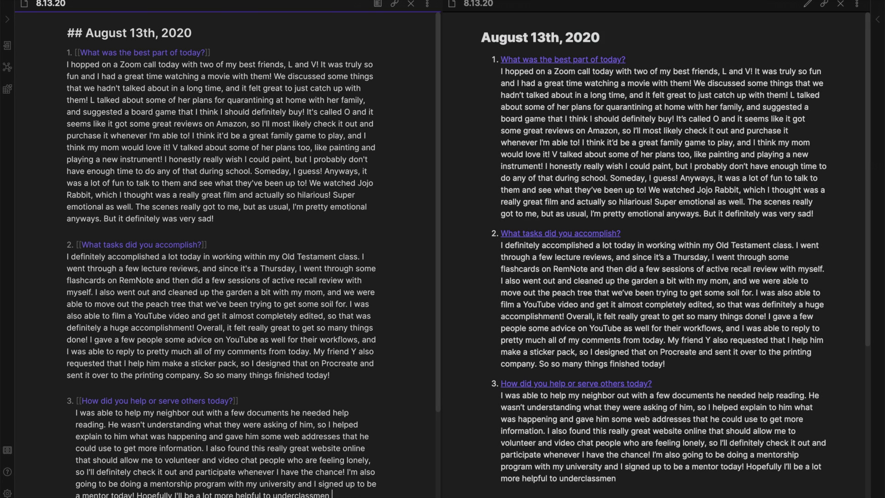
pyautogui.write(' who might need advice! I really do want to be a great mentor who')
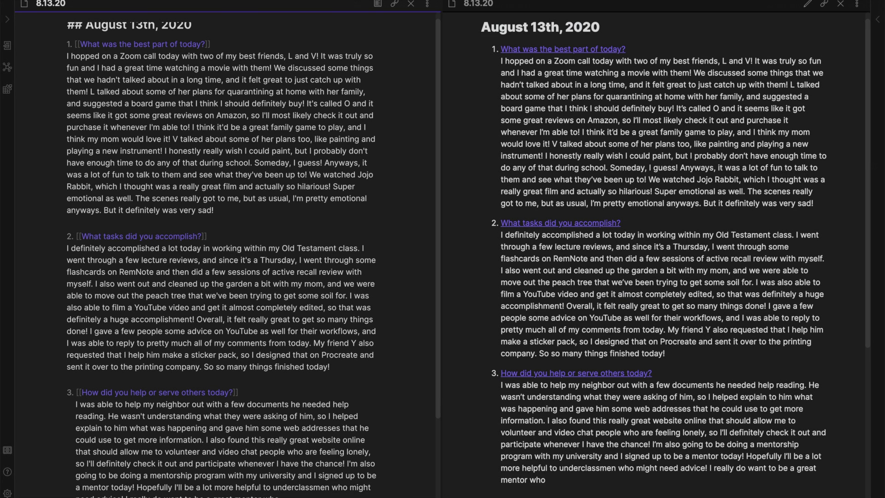
pyautogui.press('Return')
pyautogui.press('Return')
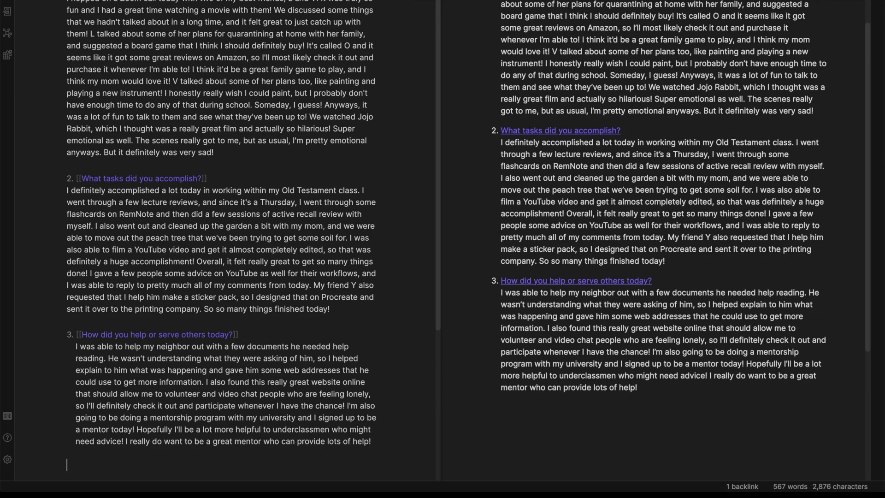
# - Add a [[Reflections]] link and a paragraph on the Bible-verse sticker designs, ending 'I really hope they turn out well!'
pyautogui.write('[[Reflections]]')
pyautogui.press('Return')
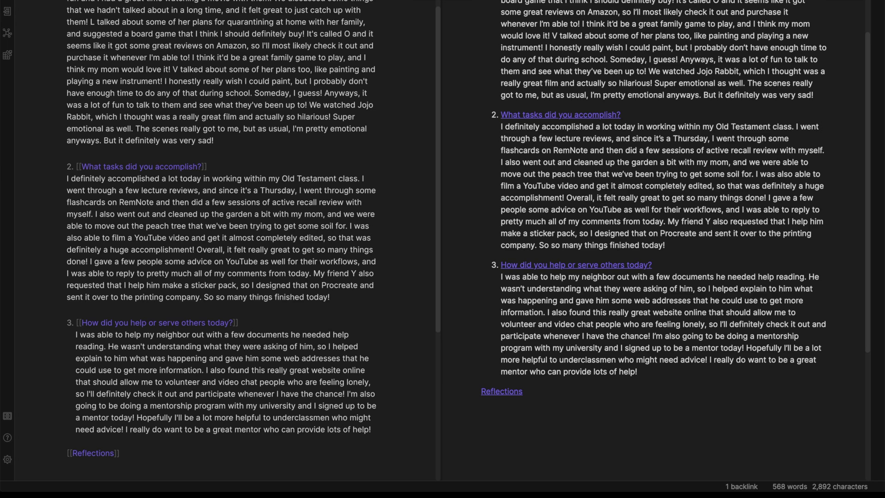
pyautogui.write('Earlier on, I forgot to mention more')
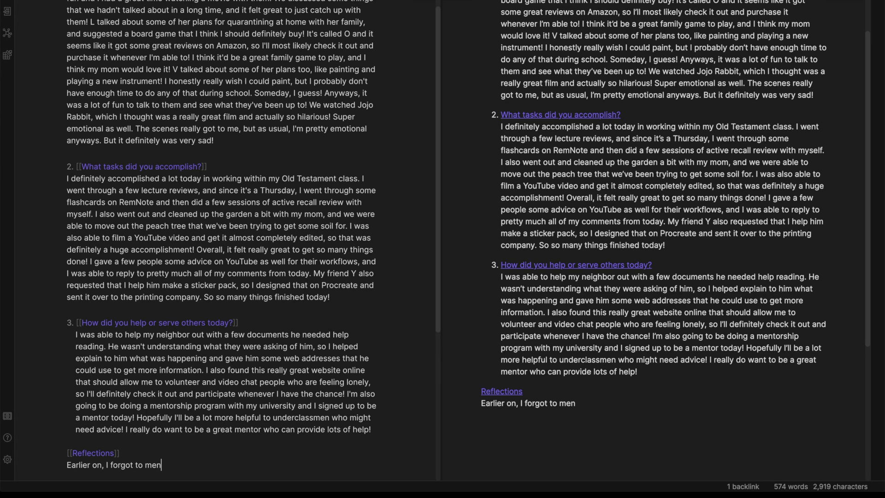
pyautogui.press('BackSpace')
pyautogui.press('BackSpace')
pyautogui.press('BackSpace')
pyautogui.press('BackSpace')
pyautogui.press('BackSpace')
pyautogui.press('BackSpace')
pyautogui.press('BackSpace')
pyautogui.press('BackSpace')
pyautogui.press('BackSpace')
pyautogui.press('BackSpace')
pyautogui.press('BackSpace')
pyautogui.press('BackSpace')
pyautogui.press('BackSpace')
pyautogui.press('BackSpace')
pyautogui.press('BackSpace')
pyautogui.press('BackSpace')
pyautogui.press('BackSpace')
pyautogui.press('BackSpace')
pyautogui.press('BackSpace')
pyautogui.press('BackSpace')
pyautogui.press('BackSpace')
pyautogui.press('BackSpace')
pyautogui.write('mention')
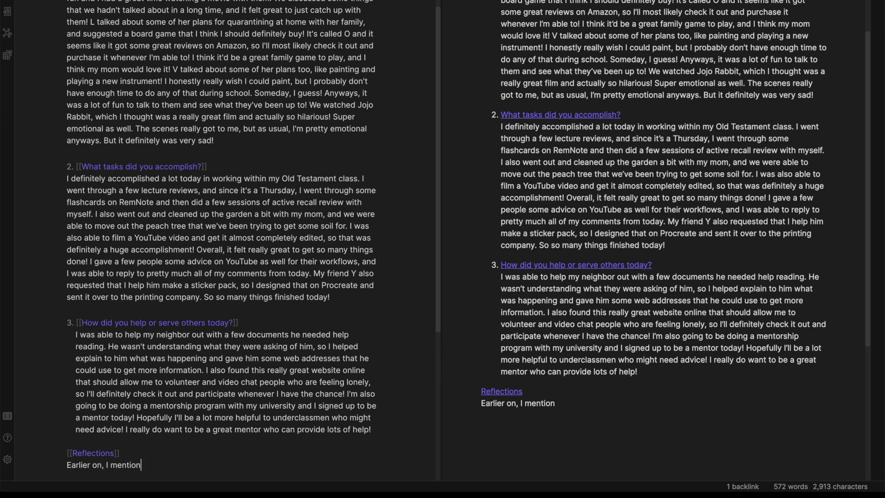
pyautogui.write('ed the sticker pack that Y requested me to make! I')
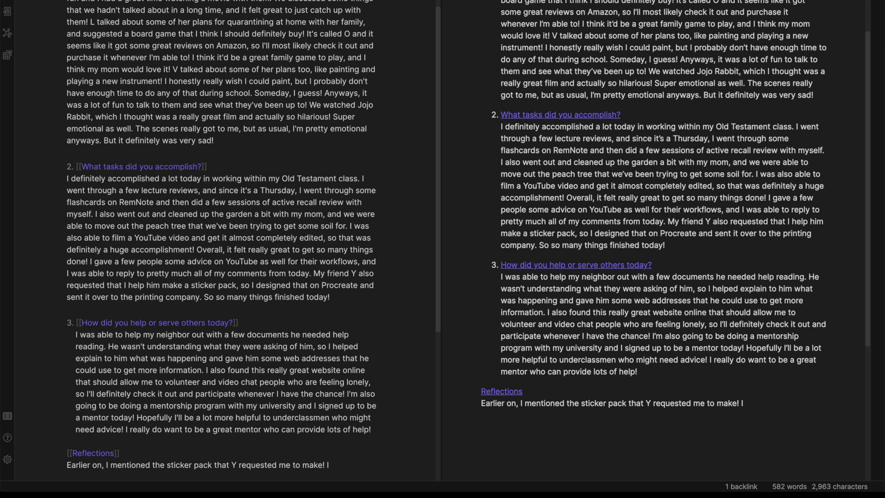
pyautogui.write(' wanted to provide a bit more detail on it. I actually')
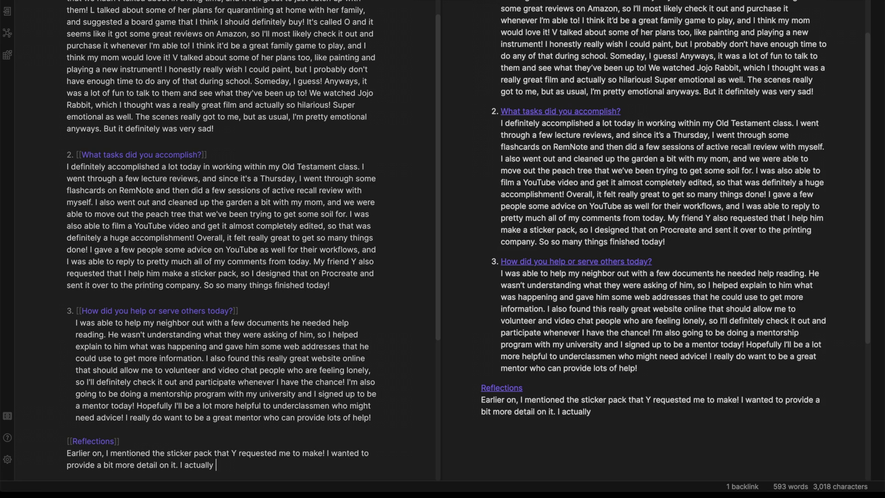
pyautogui.write(' drew out a few designs for him')
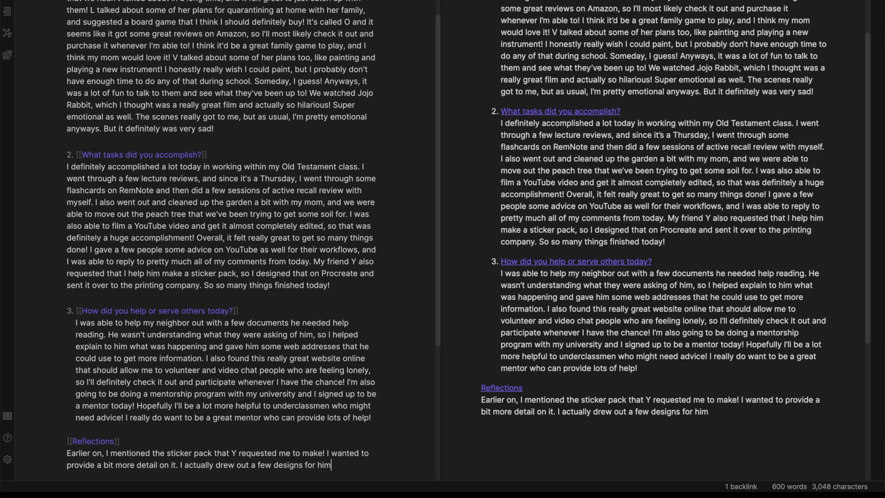
pyautogui.write(' of some Bible verses that were simple a')
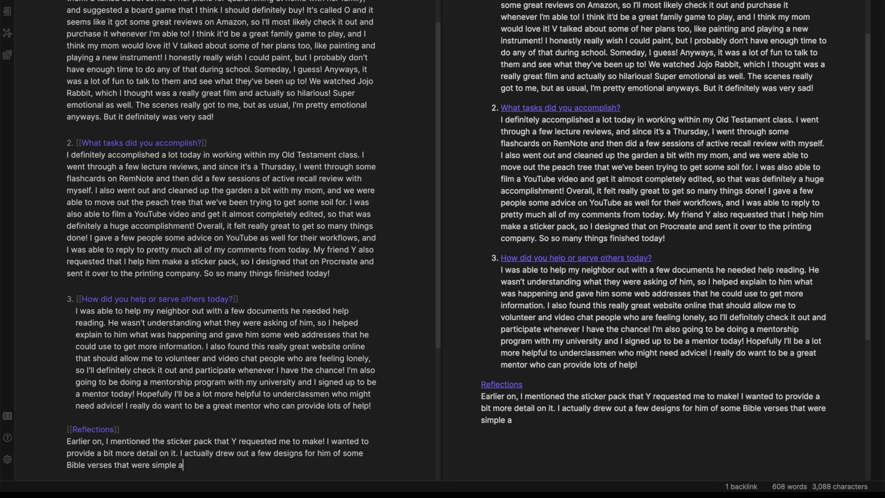
pyautogui.write('nd unique. Of course, I ')
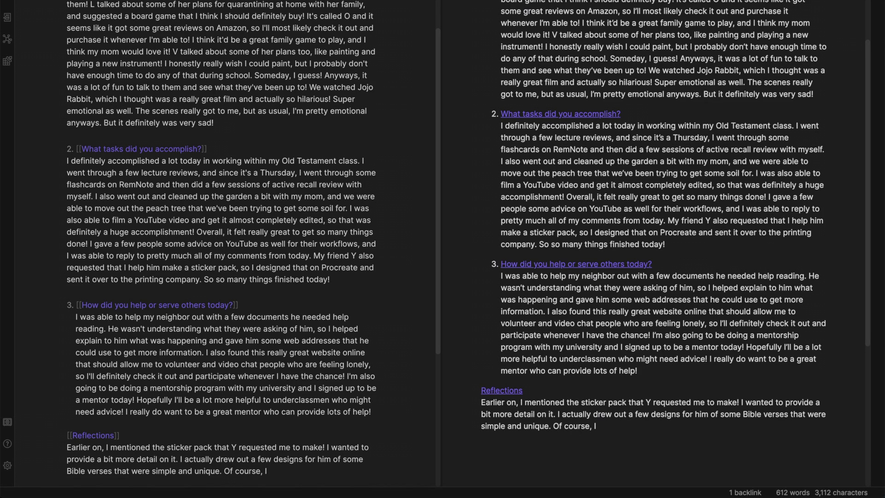
pyautogui.write('really enjoyed drawing them, so hopefully if I ha')
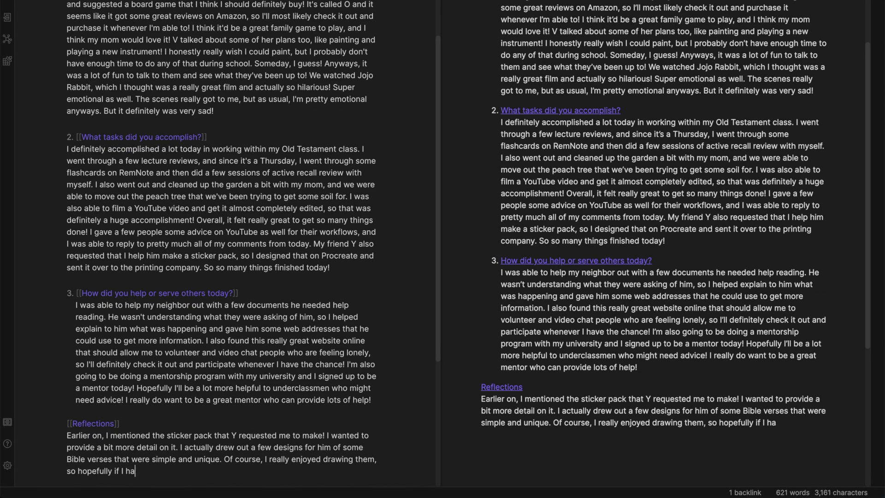
pyautogui.write("ve more time in the future, I'd love to ")
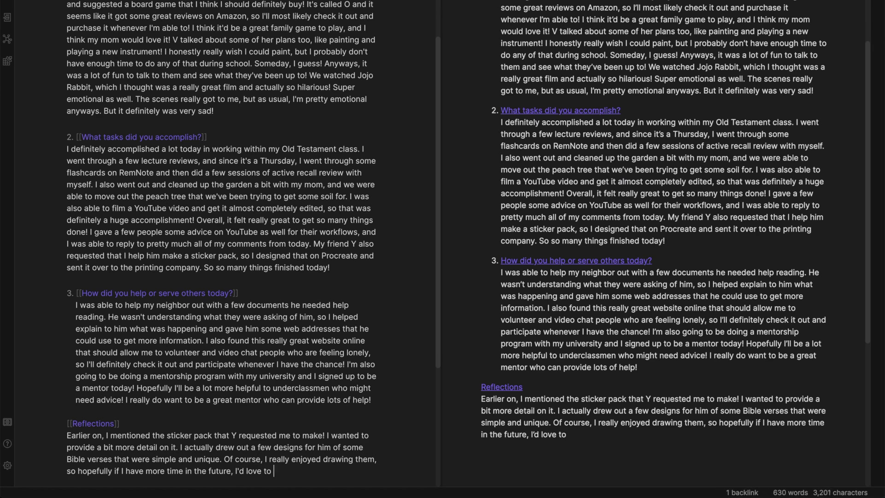
pyautogui.write('make some more! I really hope they turn out well!')
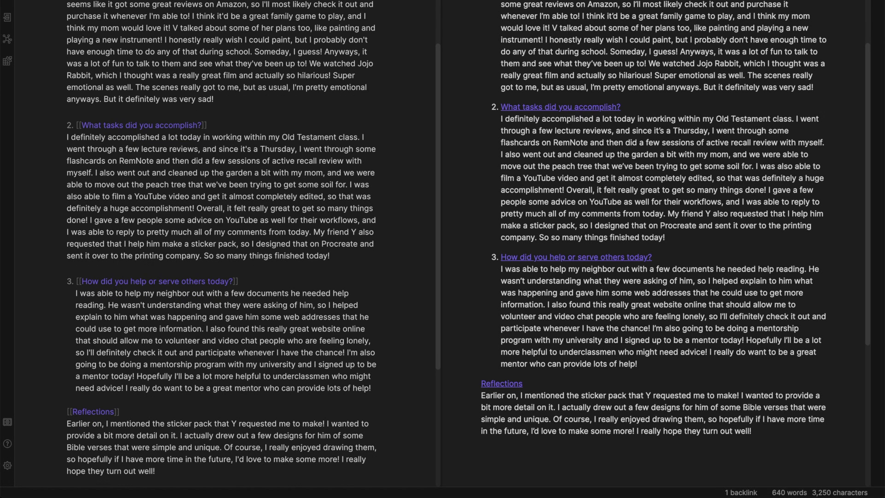
pyautogui.press('Return')
pyautogui.press('Return')
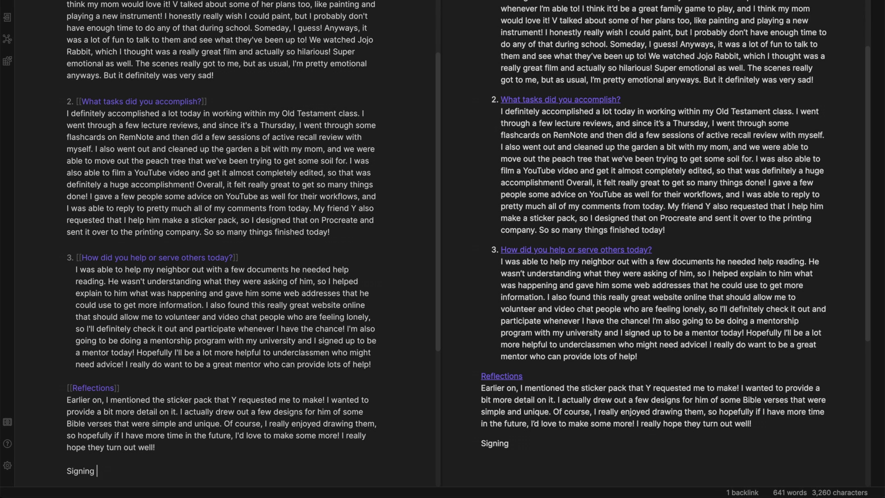
# - Type the 'Signing off,' closing line with a new line ready for the name
pyautogui.write('Signing off,')
pyautogui.press('Return')
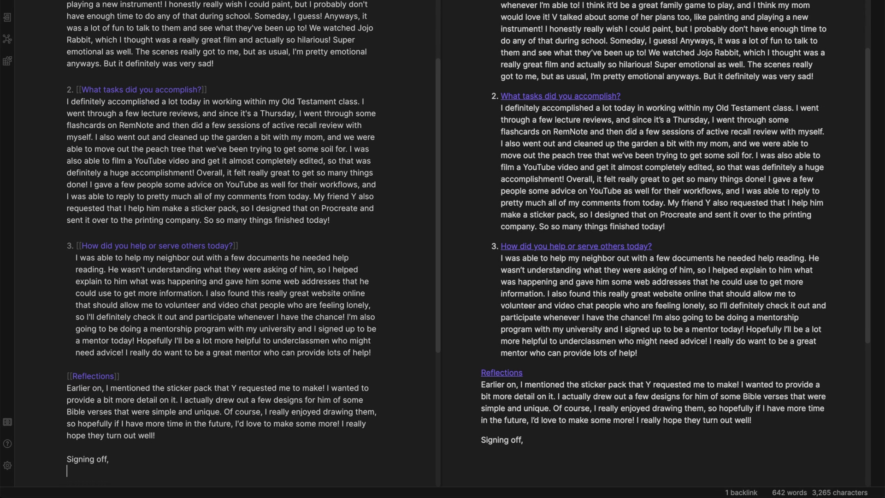